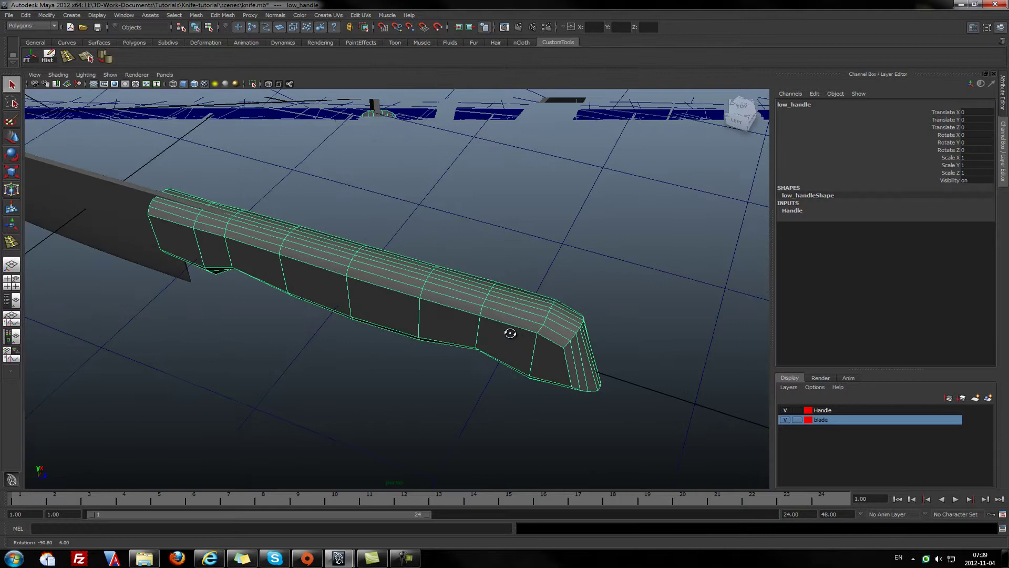
Inspect the handle in smooth preview, then return it to the low-poly cage.
left_click_drag(412, 322, 359, 301, "alt")
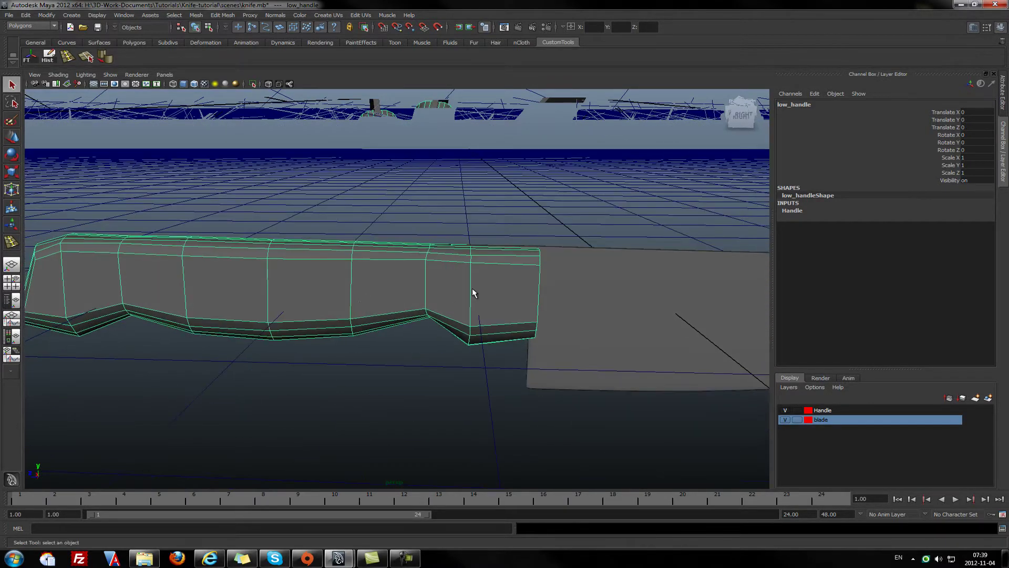
right_click(449, 285)
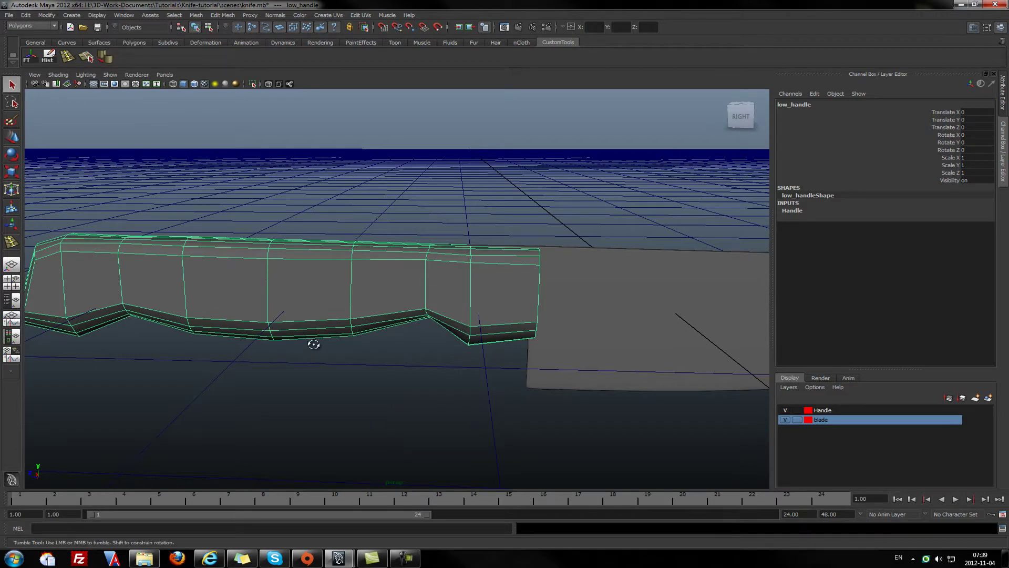
left_click_drag(314, 345, 347, 346, "alt")
key("3")
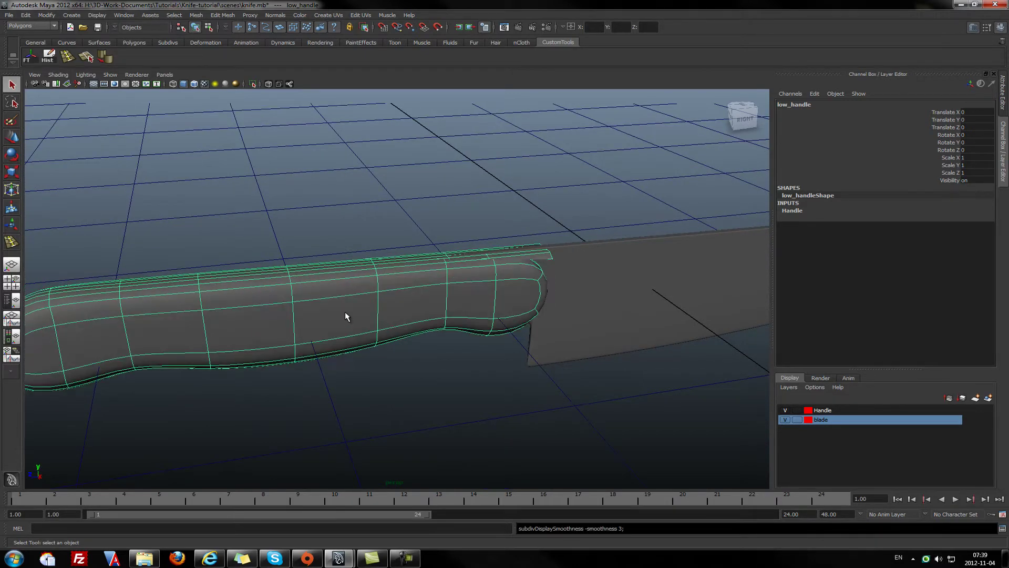
left_click_drag(344, 311, 442, 345, "alt")
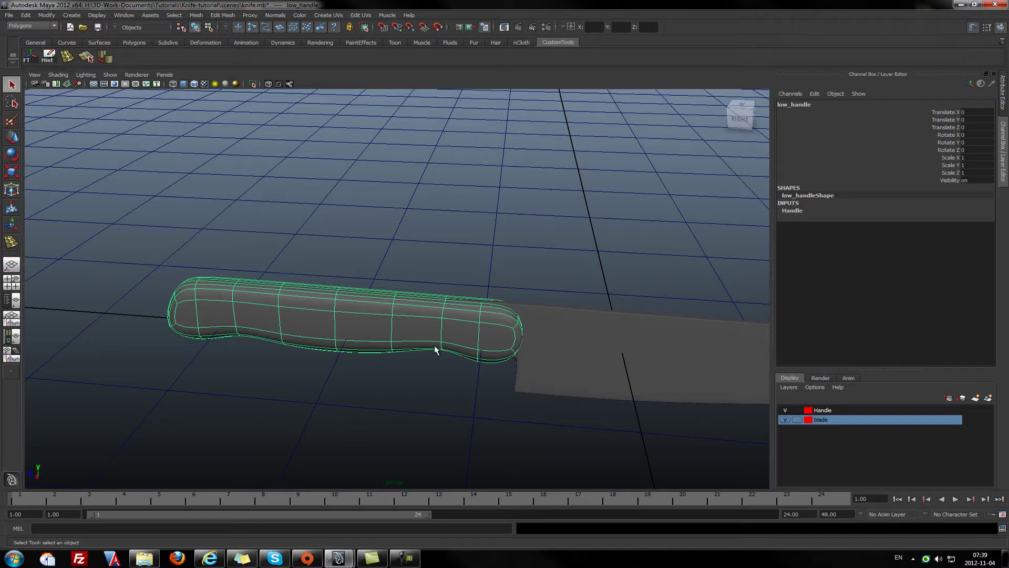
left_click_drag(426, 365, 479, 343, "alt")
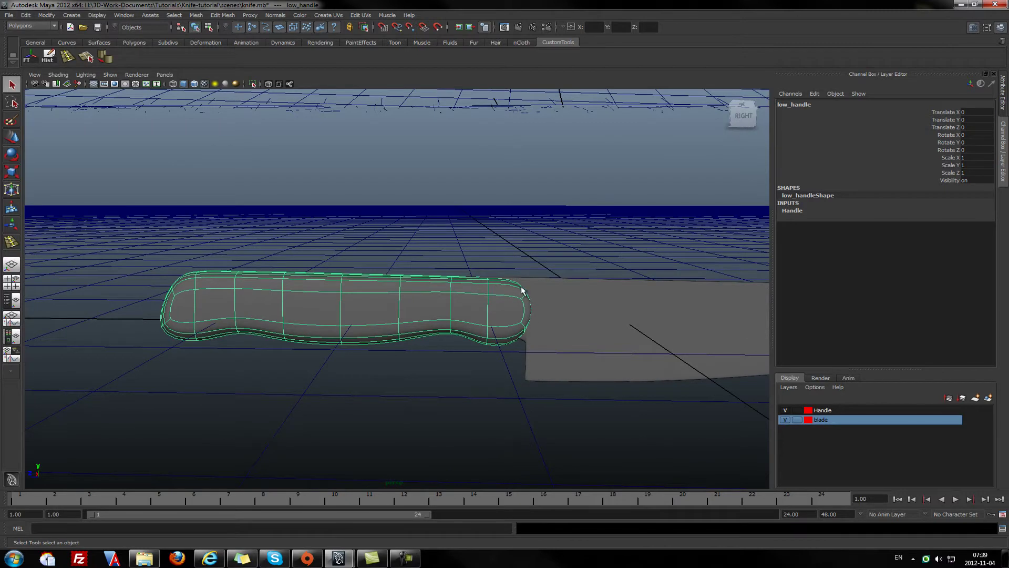
key("1")
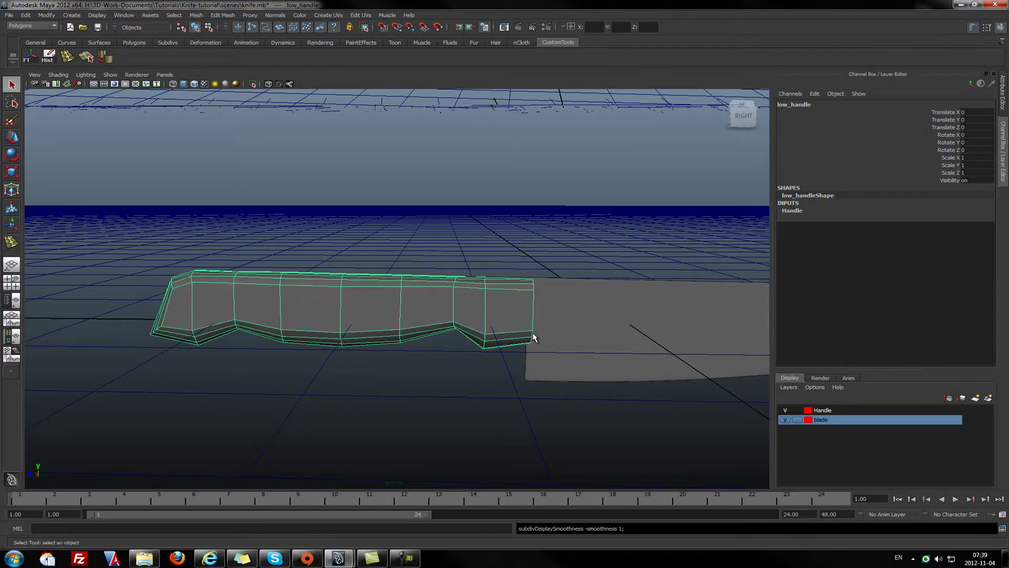
Insert an edge loop near the handle's blade end, preview it smoothed, then deselect.
left_click(66, 58)
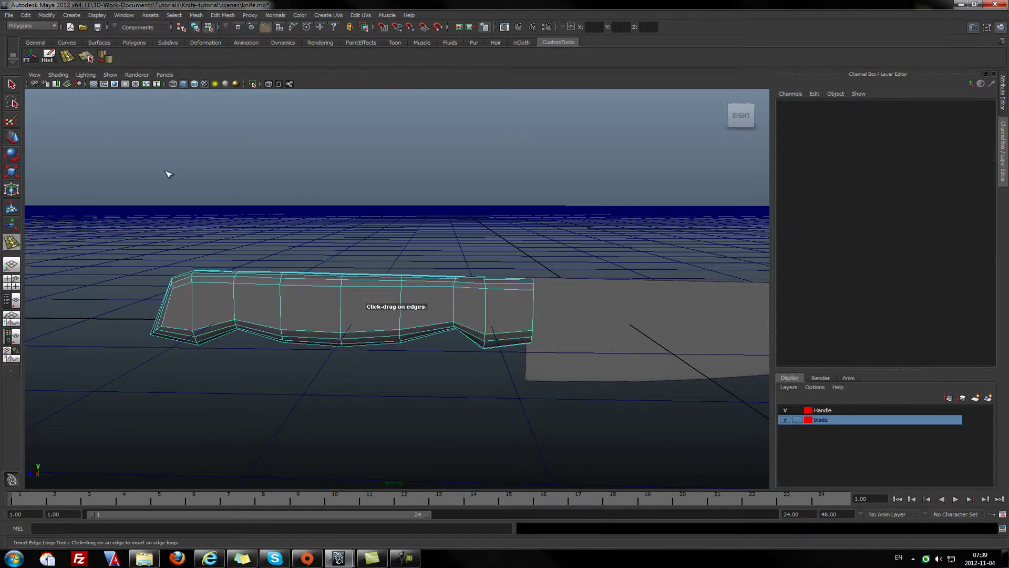
left_click(527, 295)
left_click(494, 297)
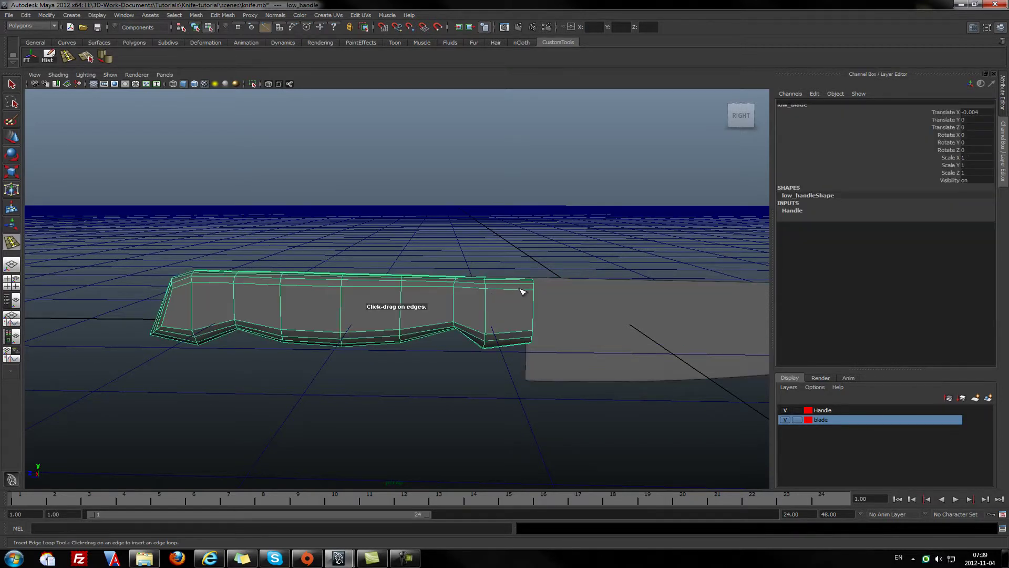
left_click_drag(522, 289, 532, 294)
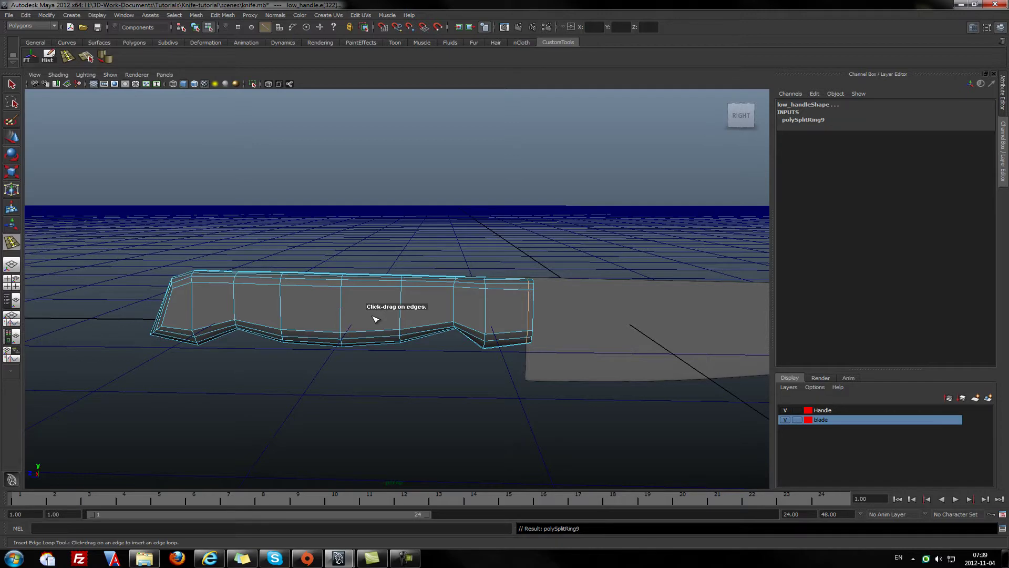
key("3")
right_click_drag(393, 329, 421, 318)
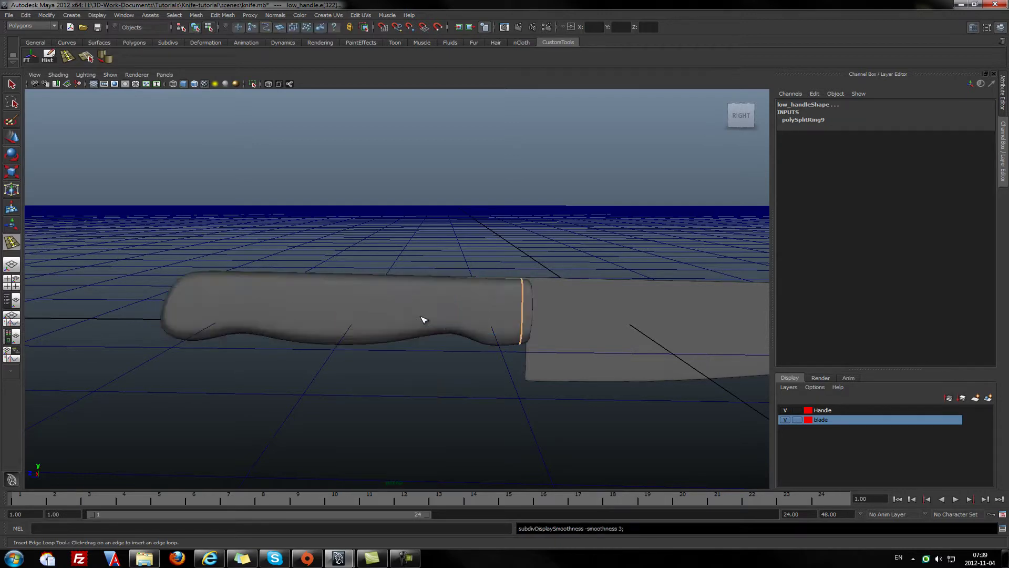
key("q")
left_click(424, 367)
left_click_drag(437, 374, 358, 398, "alt")
scroll(365, 395, "up", 10)
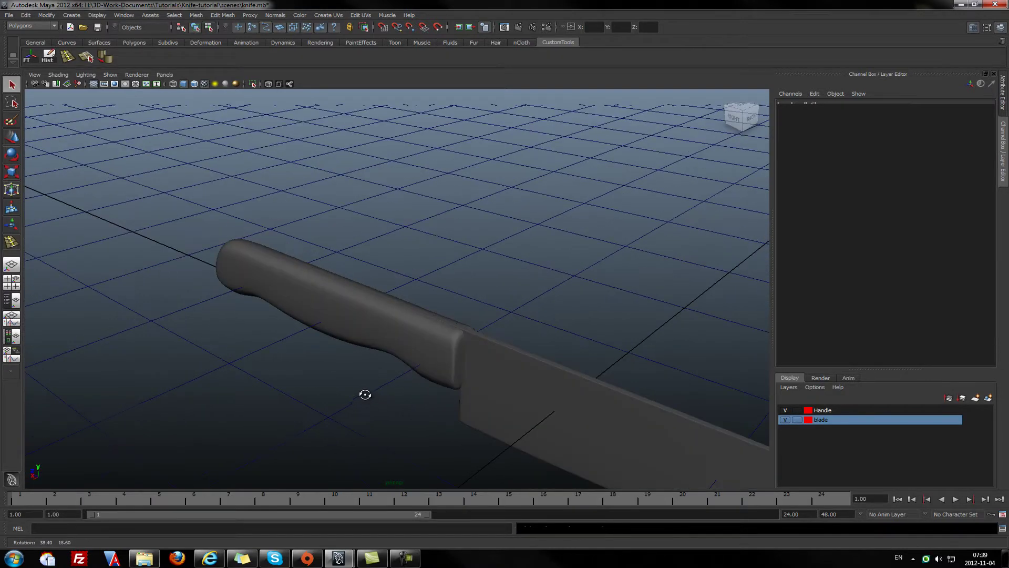
left_click_drag(386, 362, 462, 363, "alt")
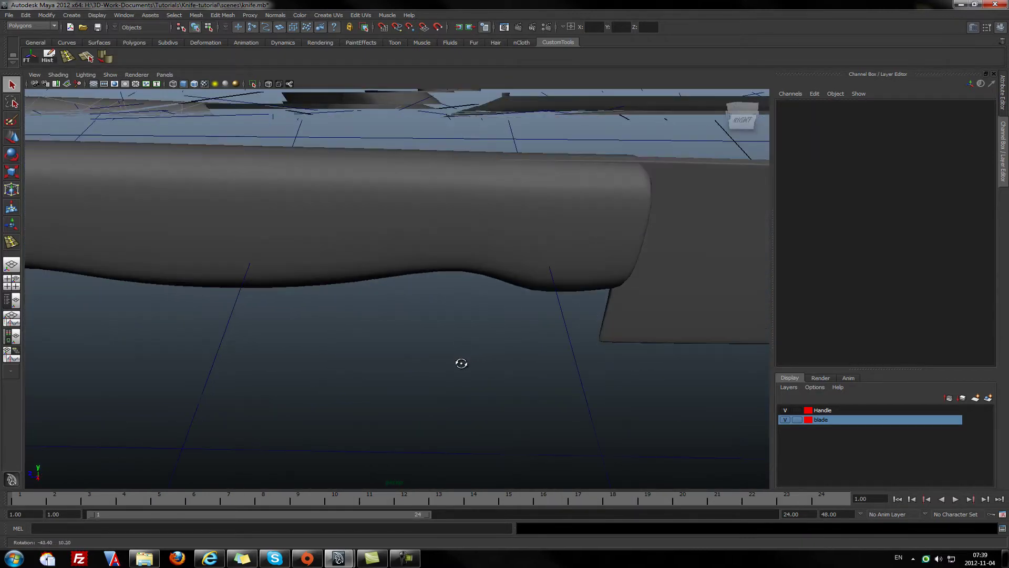
left_click_drag(371, 332, 347, 326, "alt")
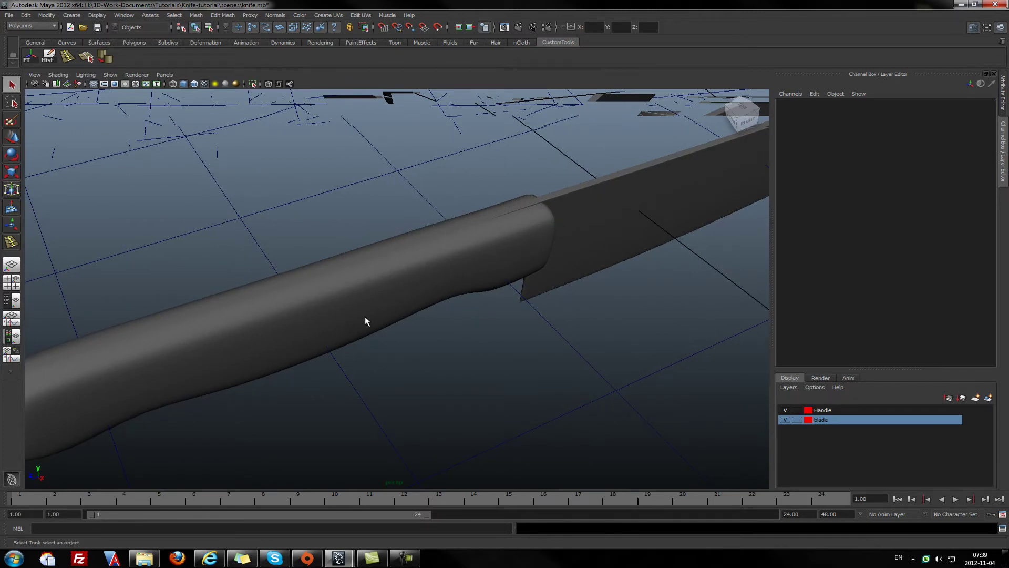
left_click_drag(366, 322, 417, 324, "alt")
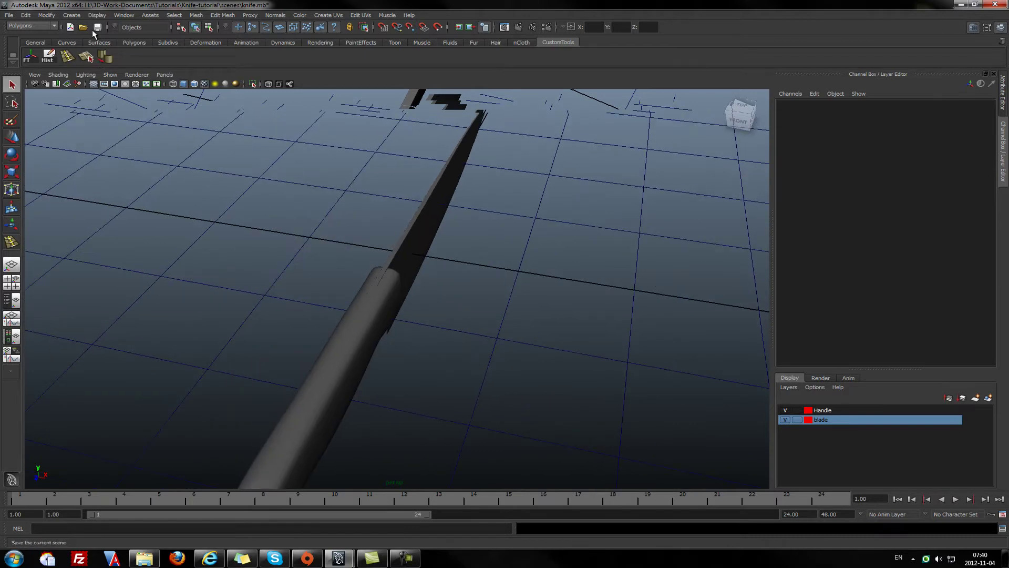
Switch to the Polygons shelf and create a polygon sphere from it.
left_click(47, 15)
mouse_move(73, 16)
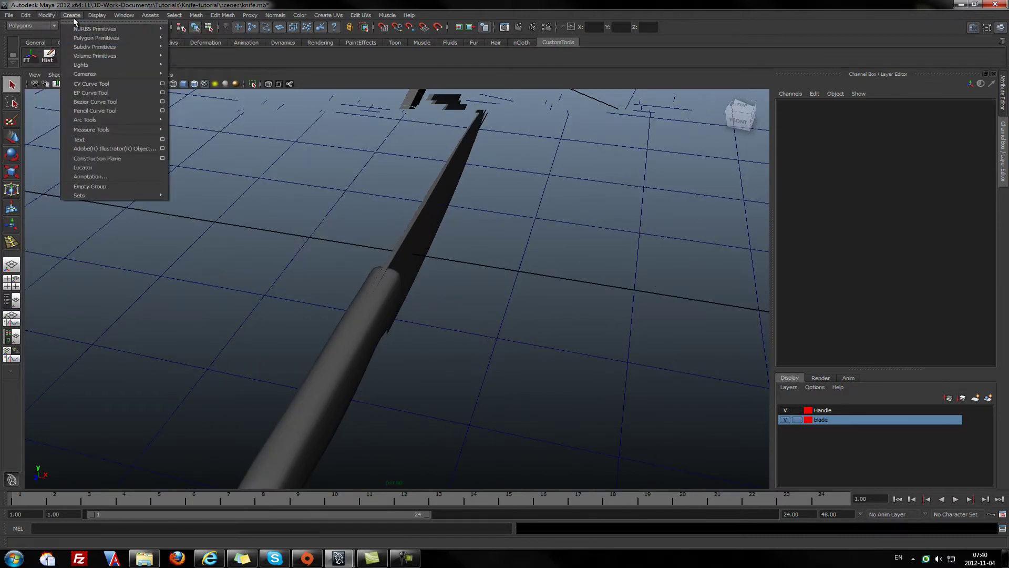
mouse_move(95, 37)
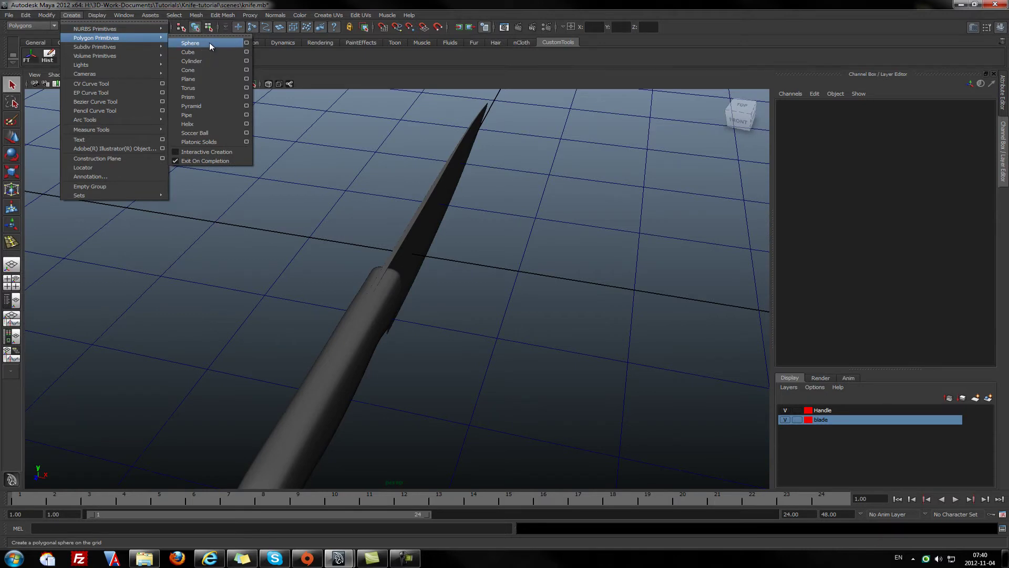
key("Escape")
left_click(105, 42)
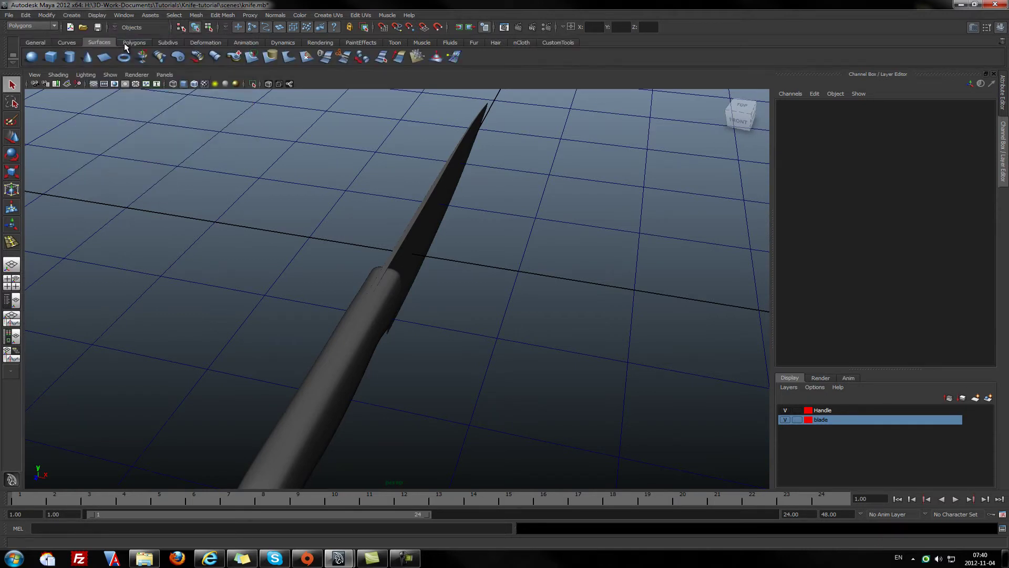
left_click(135, 43)
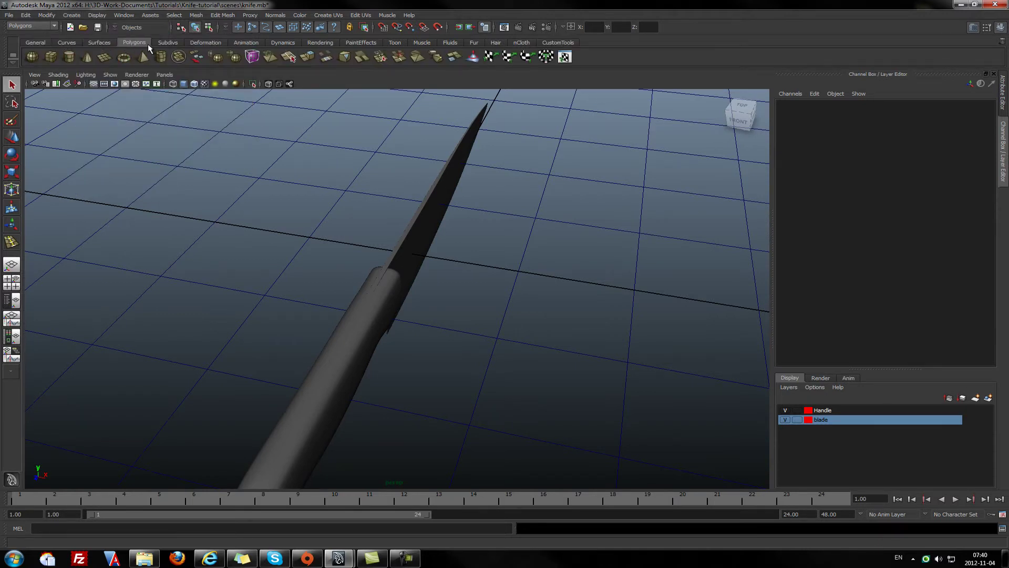
left_click(30, 58)
Scale the sphere non-uniformly into a flattened bolt of about 0.105 × 0.263 × 0.263.
left_click_drag(266, 180, 541, 326, "alt")
key("r")
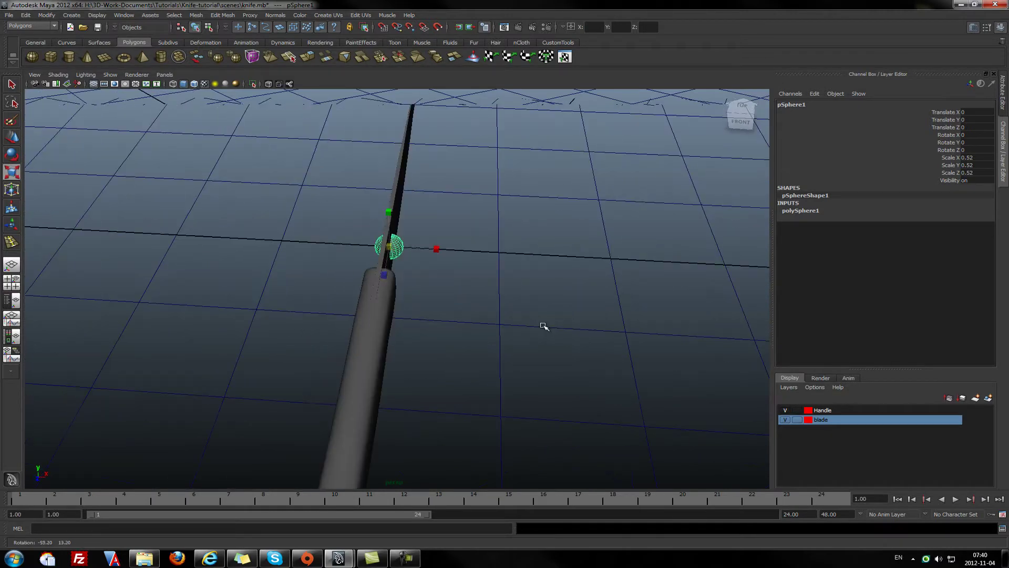
left_click_drag(435, 247, 365, 223)
key("w")
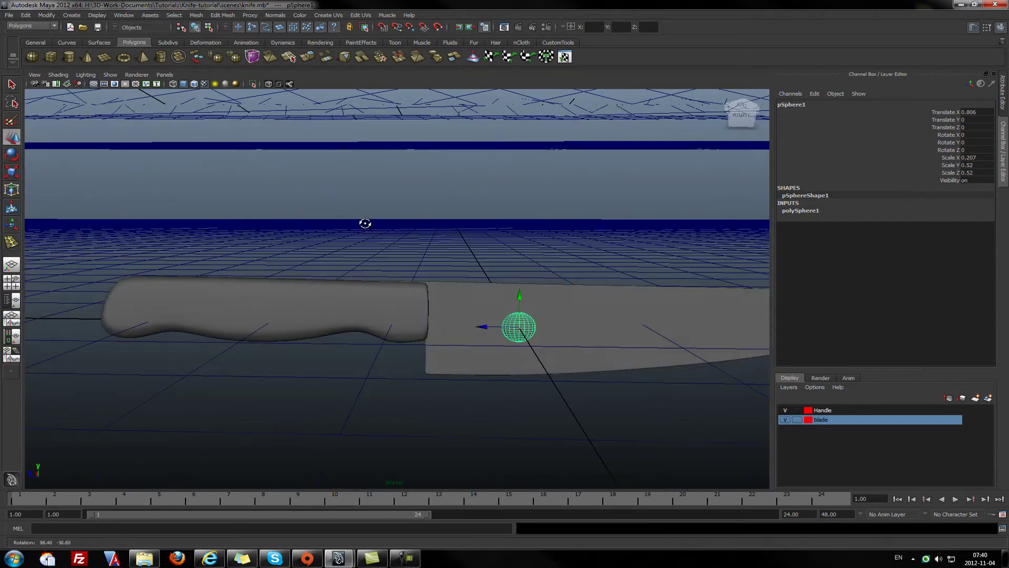
key("r")
left_click_drag(519, 327, 442, 345)
Move the bolt up onto the handle's side next to the blade.
key("w")
left_click_drag(400, 296, 411, 386)
left_click_drag(444, 281, 568, 240)
left_click(377, 216)
left_click_drag(372, 289, 396, 295, "alt")
Duplicate the bolt and move the copy to the handle's opposite side at X -0.544.
left_click(395, 295)
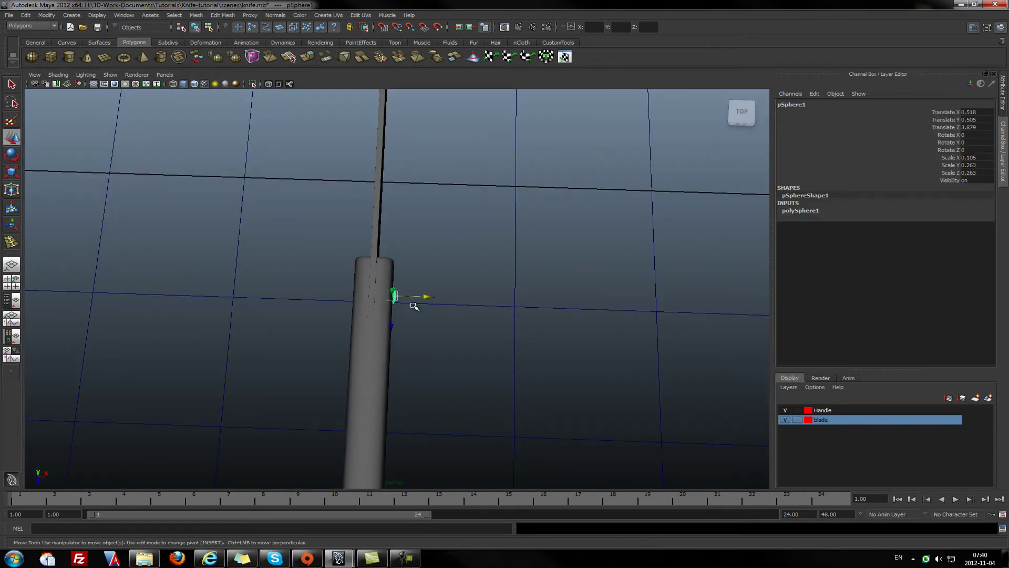
key("ctrl+d")
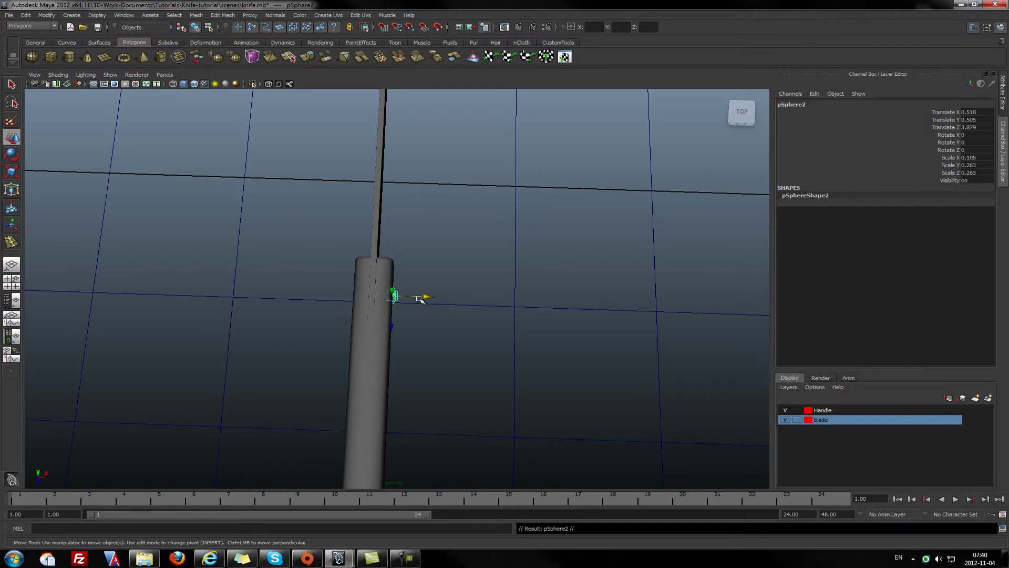
left_click(428, 297)
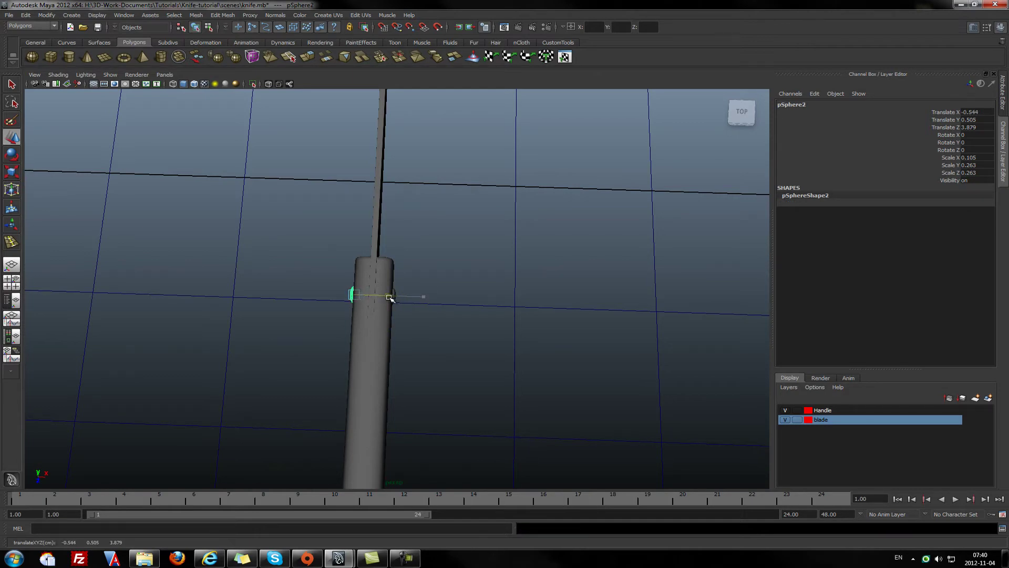
left_click_drag(371, 318, 212, 384, "alt")
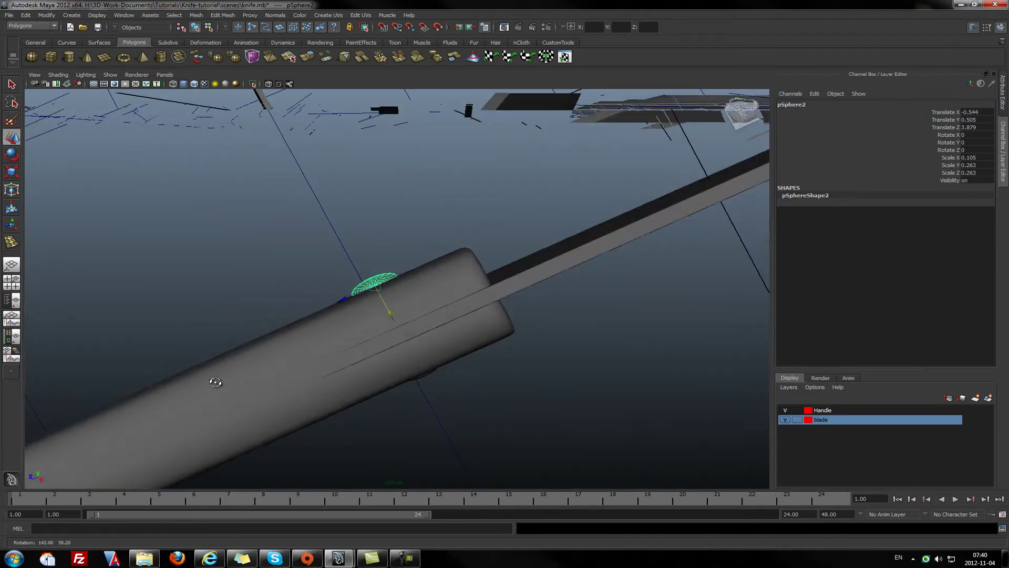
Duplicate the bolt pair twice, sliding each copy further along the handle toward its end.
left_click(427, 377, "shift")
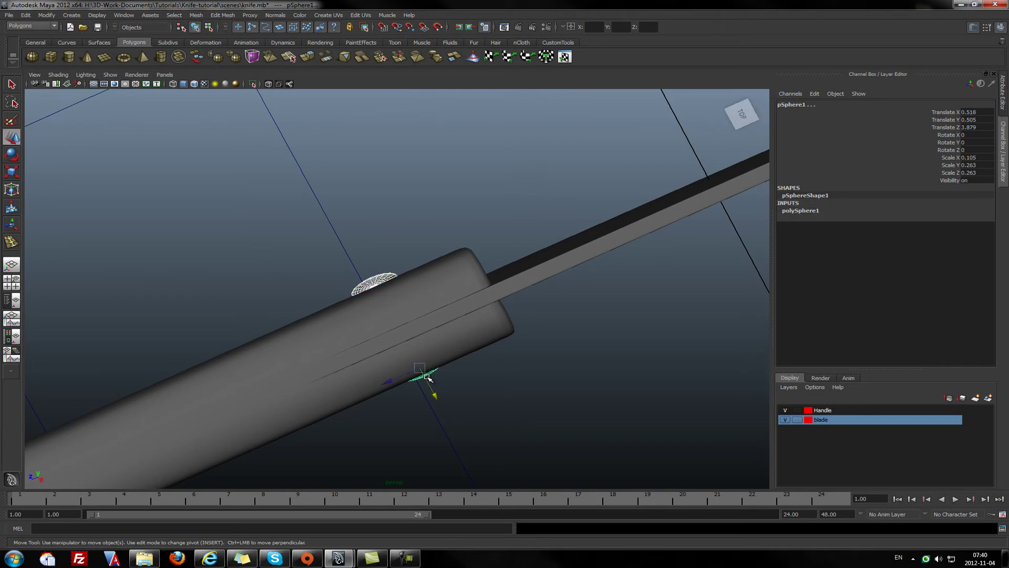
left_click_drag(432, 395, 415, 350, "alt")
right_click_drag(415, 350, 356, 361, "alt")
left_click_drag(356, 361, 424, 362, "alt")
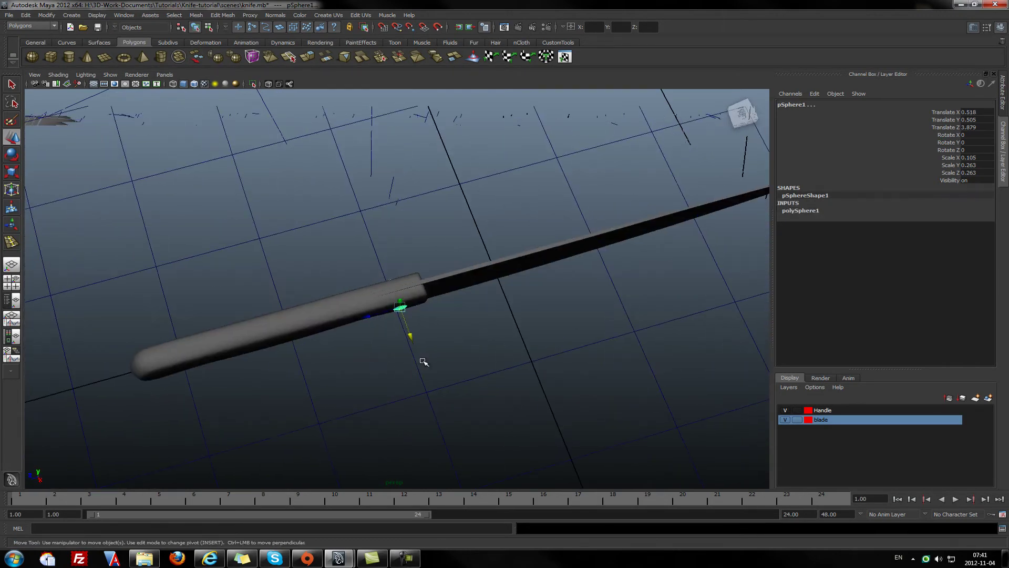
key("ctrl+d")
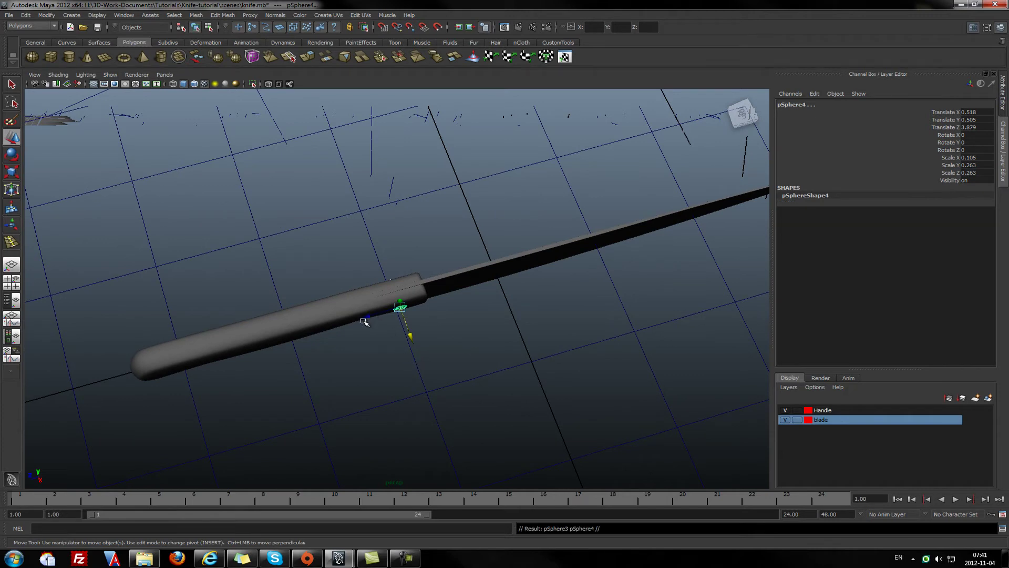
mouse_move(369, 317)
left_mouse_down()
mouse_move(264, 344)
mouse_move(387, 300)
mouse_move(397, 280)
mouse_move(405, 288)
mouse_move(401, 300)
mouse_move(368, 309)
left_mouse_up()
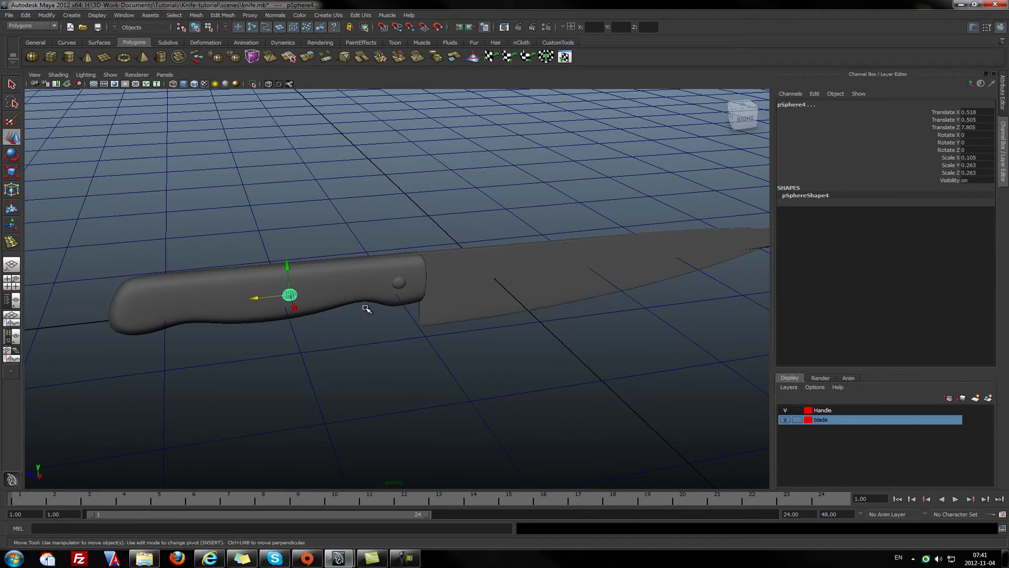
key("ctrl+d")
left_click_drag(255, 299, 120, 309)
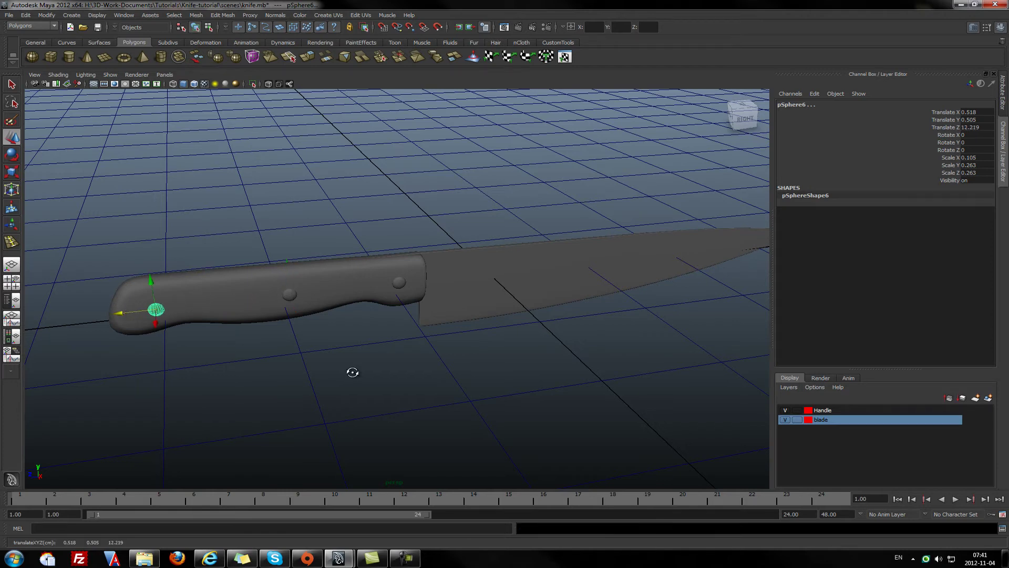
mouse_move(353, 372)
left_mouse_down("alt")
mouse_move(329, 353)
mouse_move(354, 376)
mouse_move(342, 367)
left_mouse_up("alt")
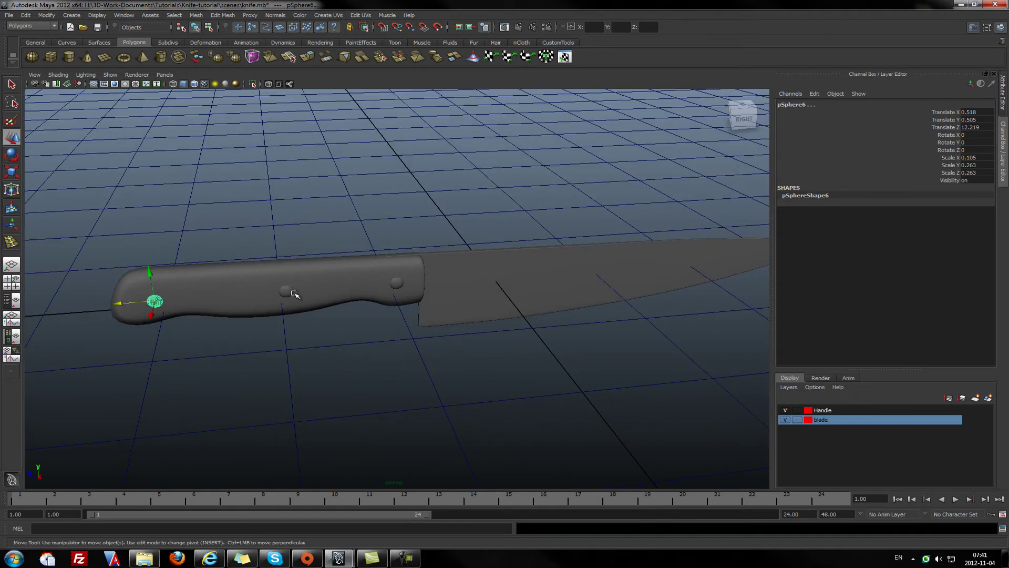
Nudge the middle bolt pair along the handle so the three pairs are evenly spaced.
left_click(288, 293)
left_click_drag(288, 293, 415, 353, "alt")
left_click(486, 338, "shift")
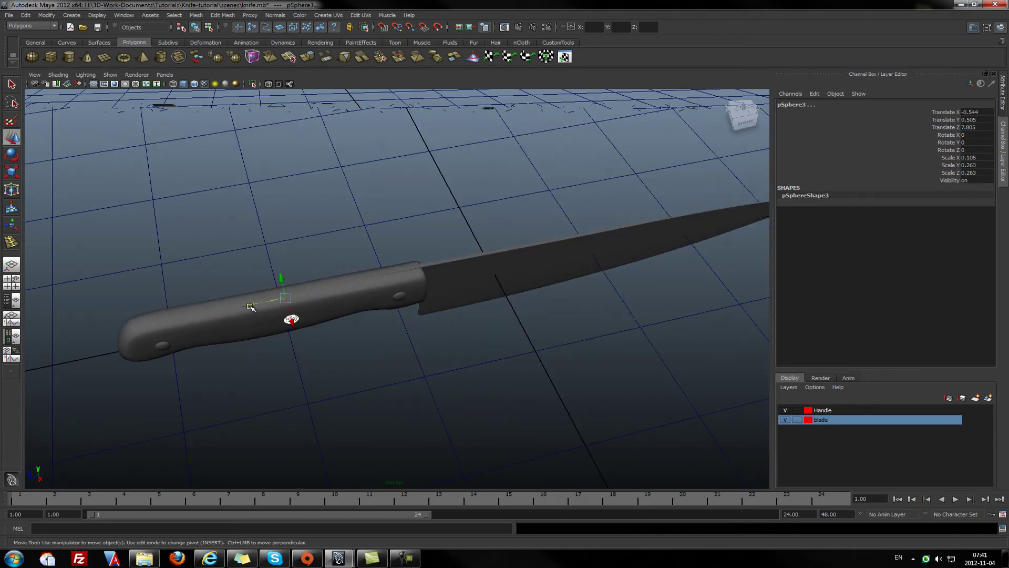
left_click_drag(251, 307, 529, 373)
left_click(339, 341)
scroll(340, 342, "up", 5)
scroll(340, 342, "down", 3)
scroll(529, 373, "down", 3)
left_click_drag(602, 317, 384, 360, "alt")
right_click(279, 321)
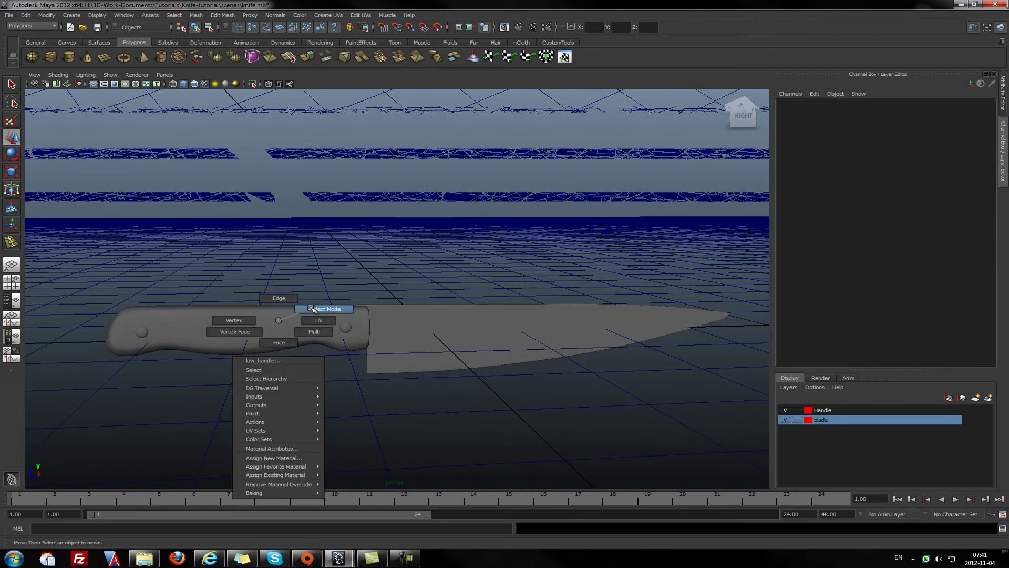
key("q")
mouse_move(317, 378)
left_mouse_down("alt")
mouse_move(307, 387)
mouse_move(322, 397)
left_mouse_up("alt")
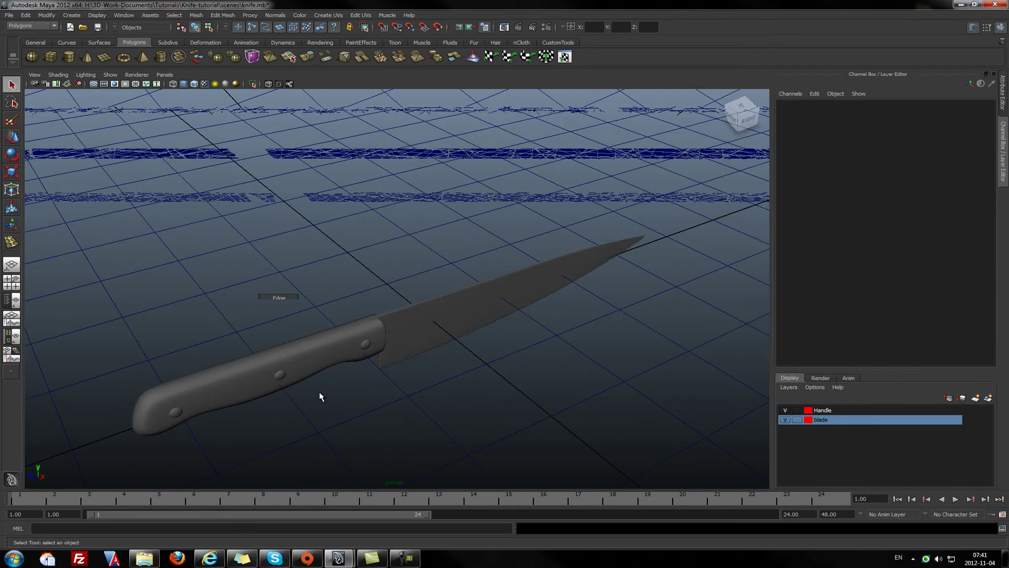
left_click(293, 351)
left_click(281, 376)
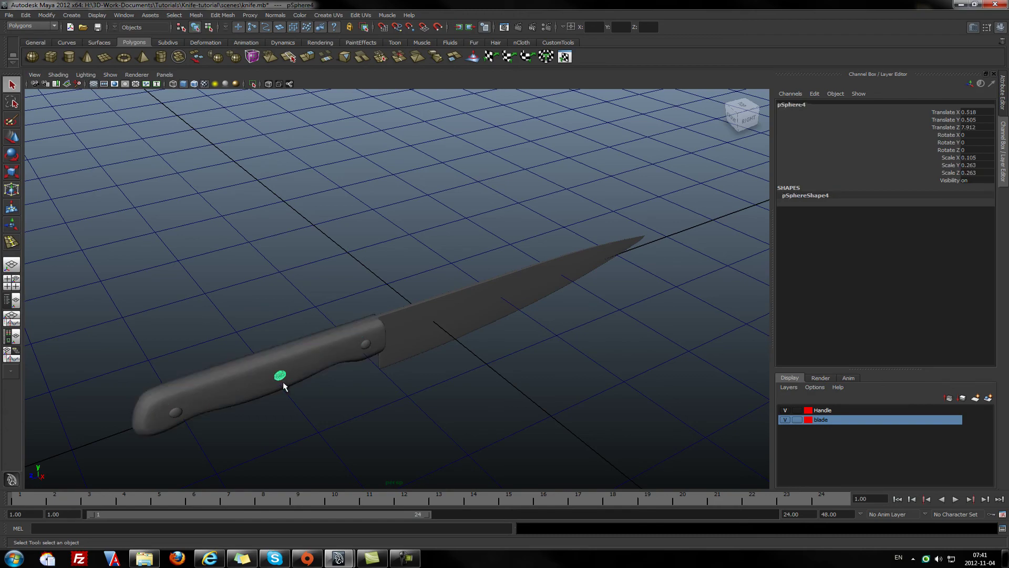
left_click(339, 394)
left_click_drag(338, 394, 390, 394, "alt")
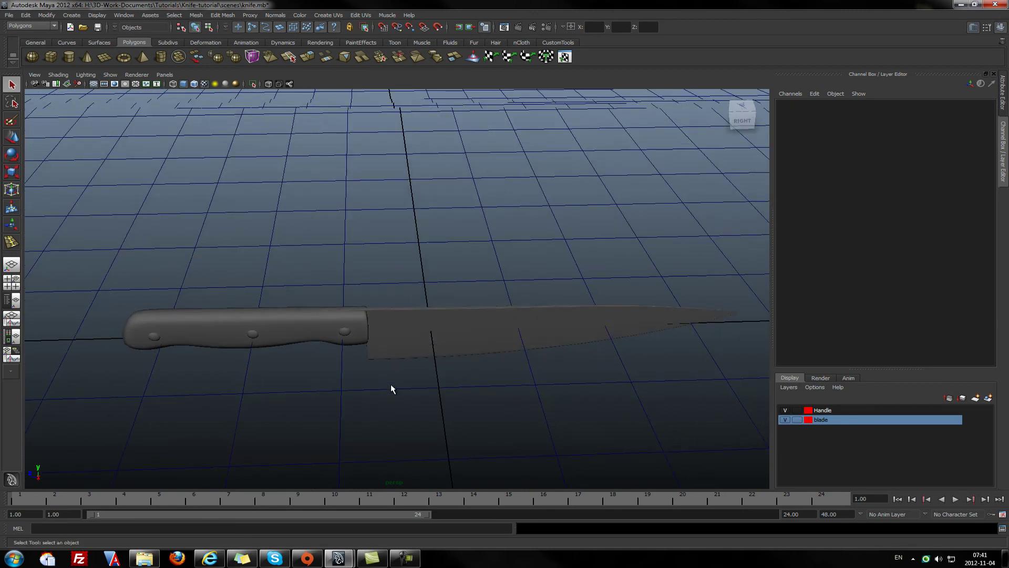